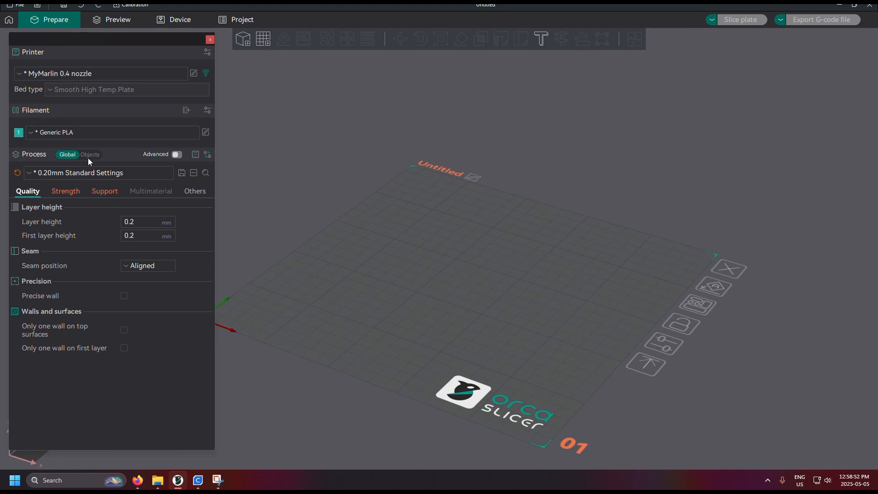
Open the printer settings and review the extruder's retraction length and Z-hop height.
click(193, 73)
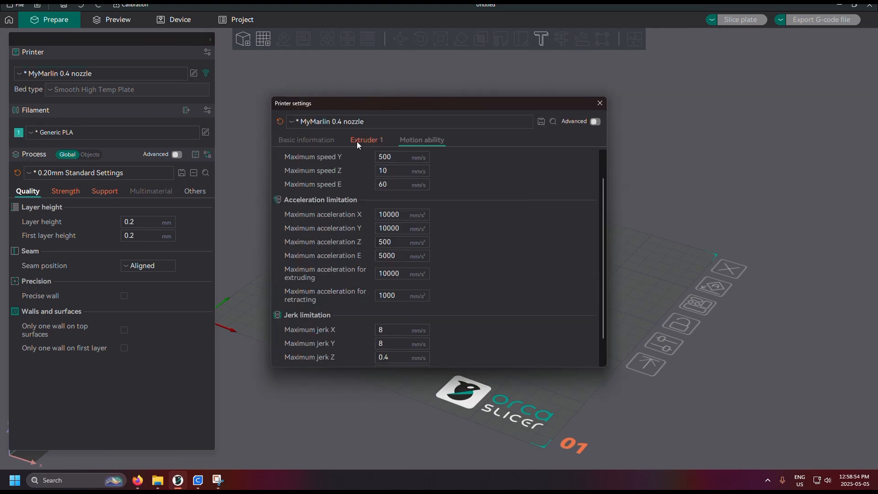
click(357, 141)
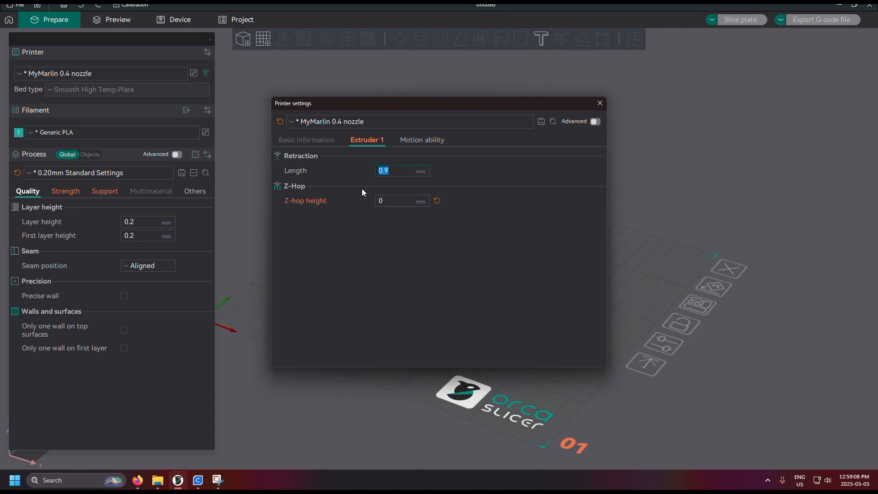
click(384, 200)
drag(384, 201, 377, 205)
click(479, 205)
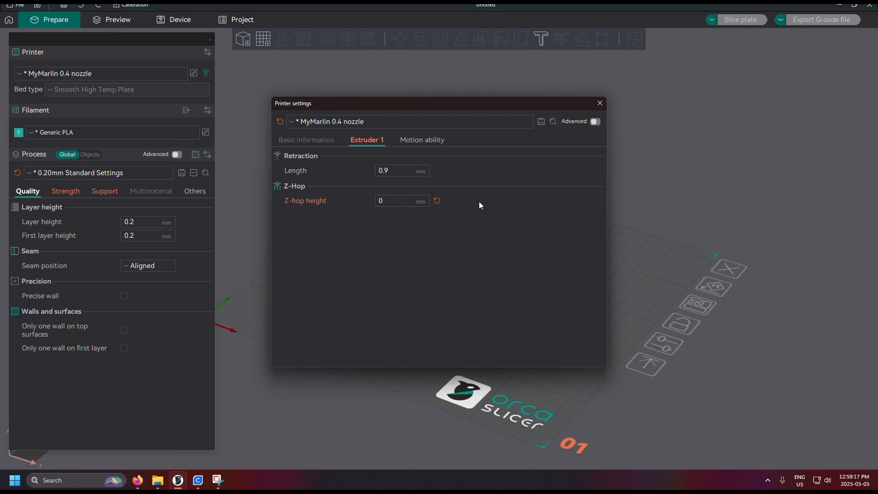
Review the printer's speed, acceleration and jerk limits, ending at maximum jerk X, and close the printer settings.
click(412, 144)
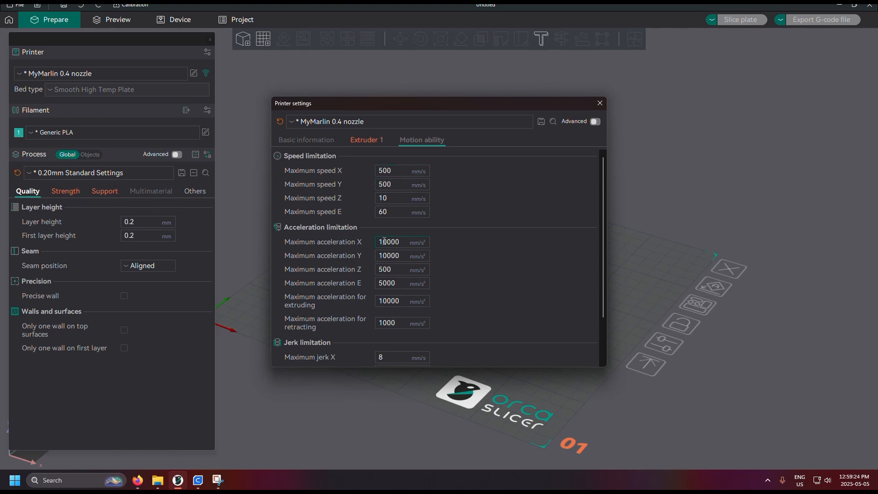
scroll(443, 303, down, 2)
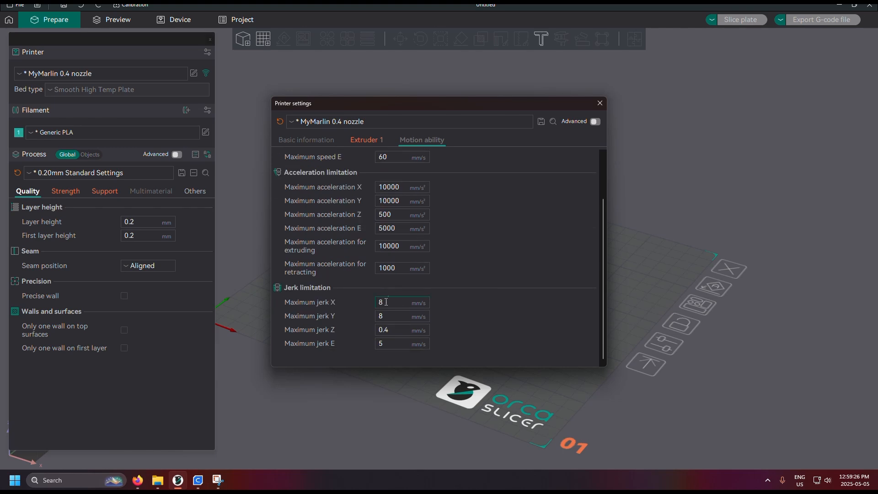
click(393, 303)
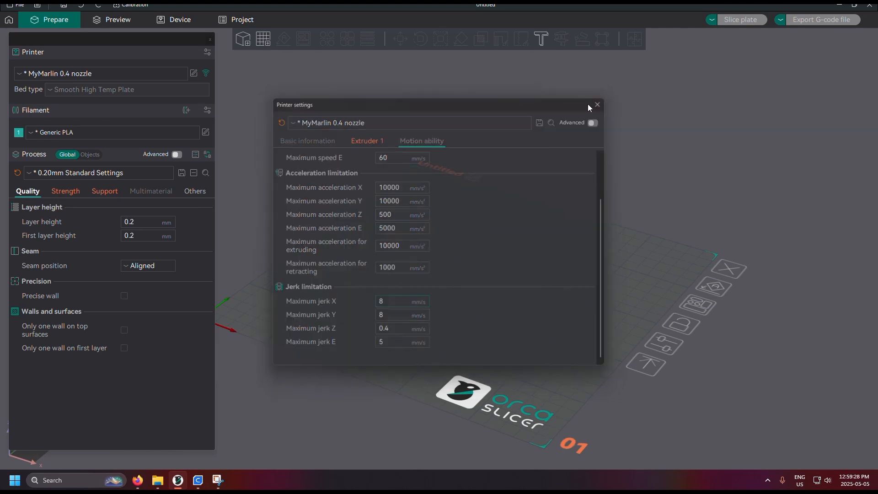
click(600, 103)
Open the Generic PLA material settings and review the first-layer nozzle and bed temperatures.
click(205, 132)
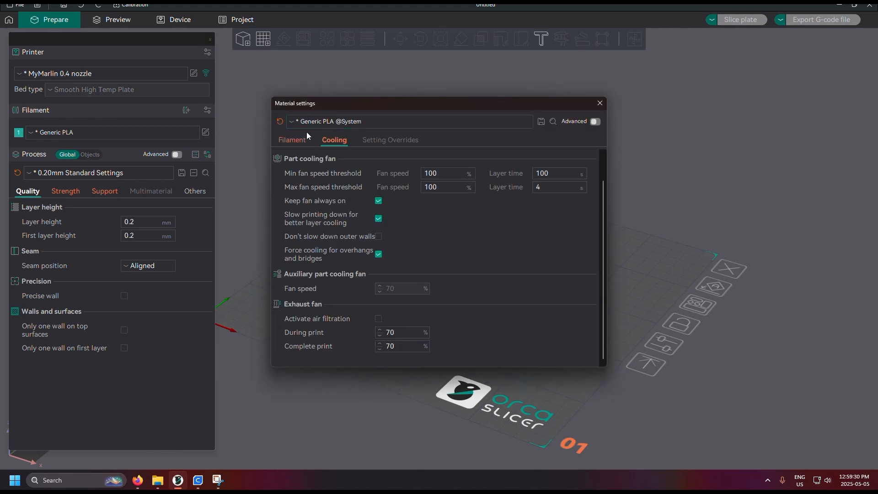
click(299, 137)
scroll(481, 209, up, 1)
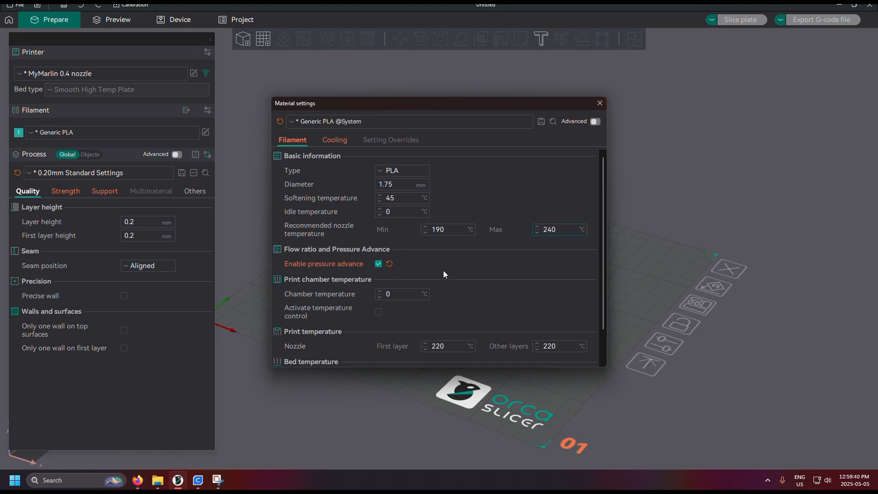
scroll(447, 289, down, 2)
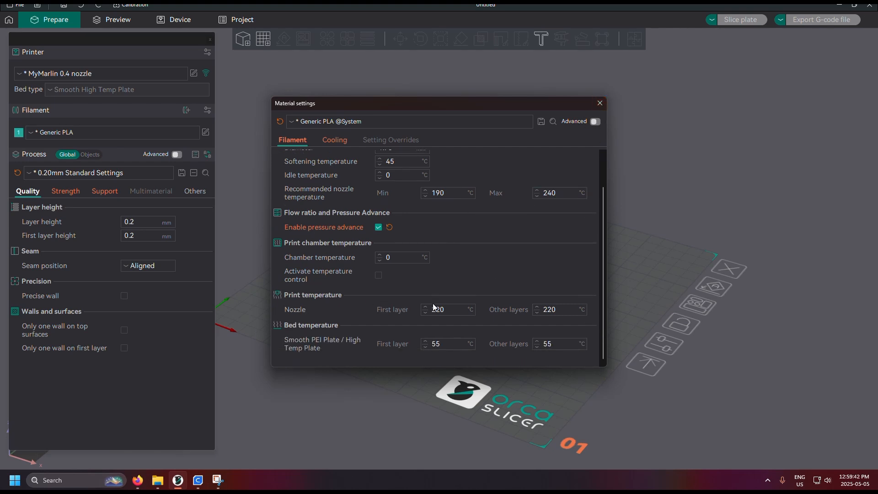
click(448, 308)
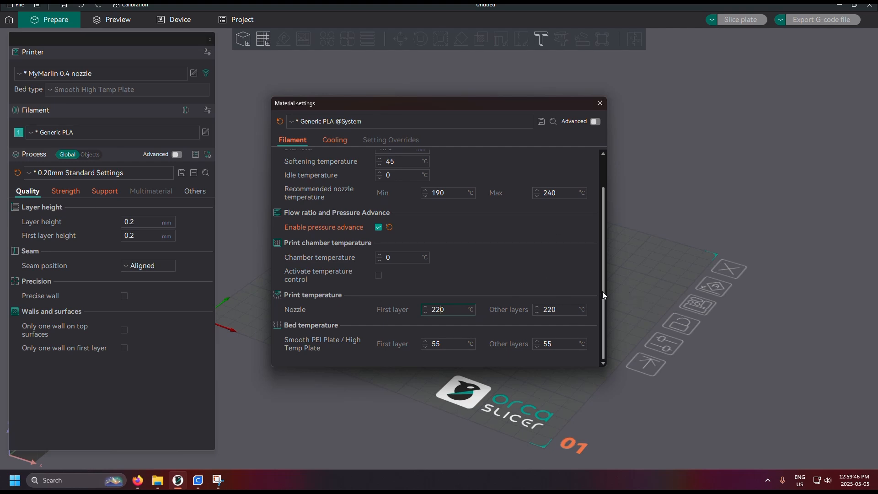
click(446, 343)
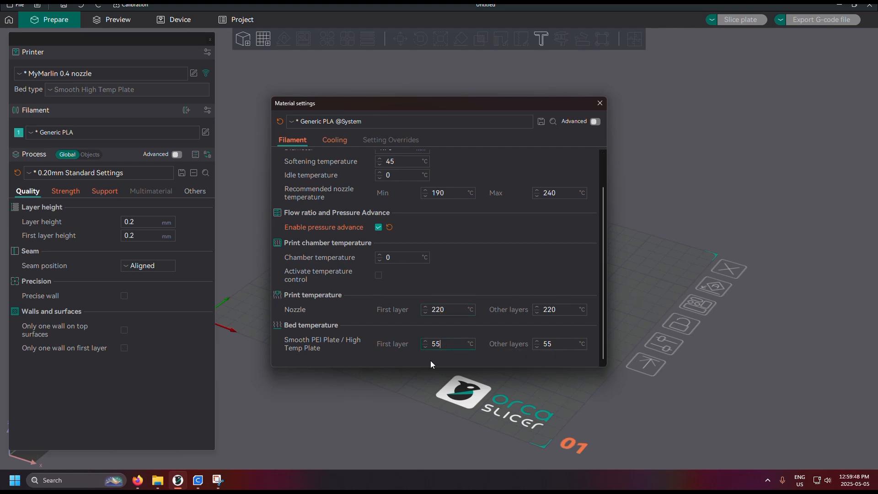
Review the filament's cooling settings, including layer-time fan thresholds and no-cooling layers, and close the material settings.
click(328, 141)
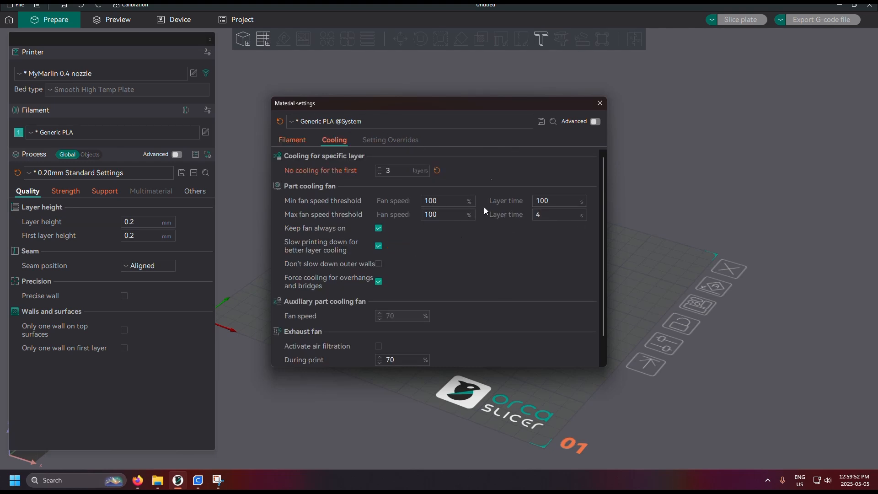
double_click(558, 215)
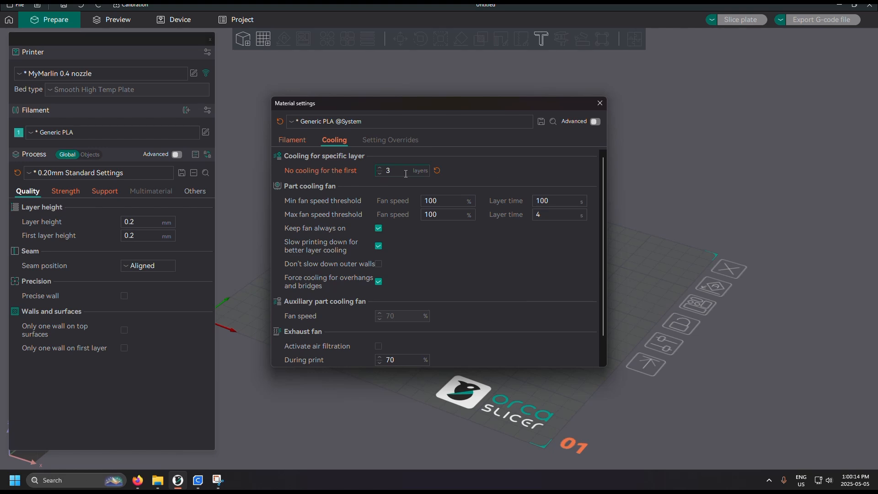
double_click(387, 170)
click(426, 238)
scroll(457, 311, down, 2)
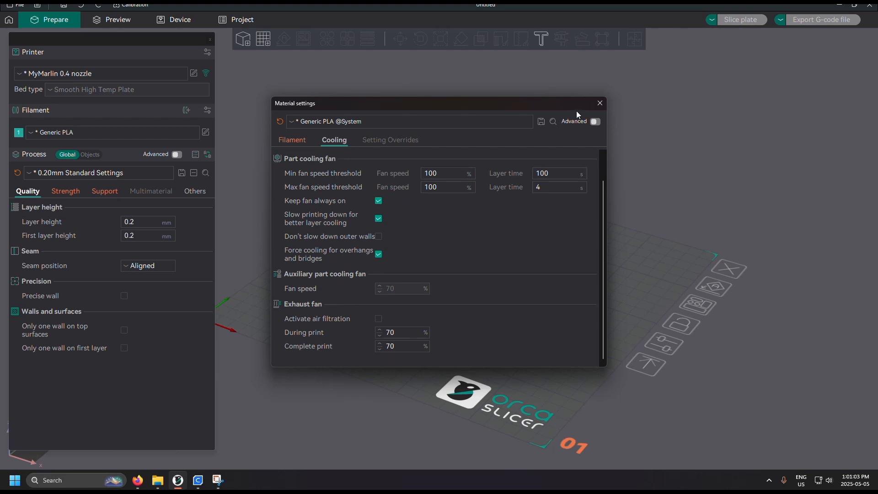
click(600, 103)
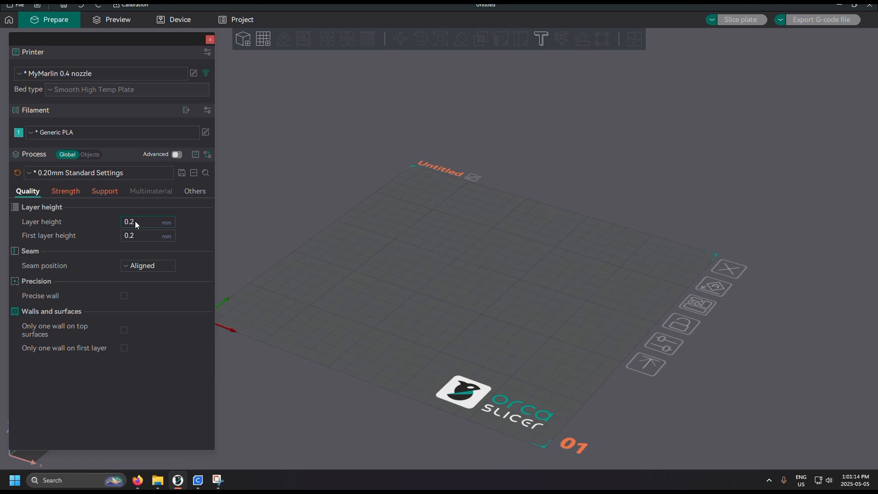
drag(389, 264, 436, 271)
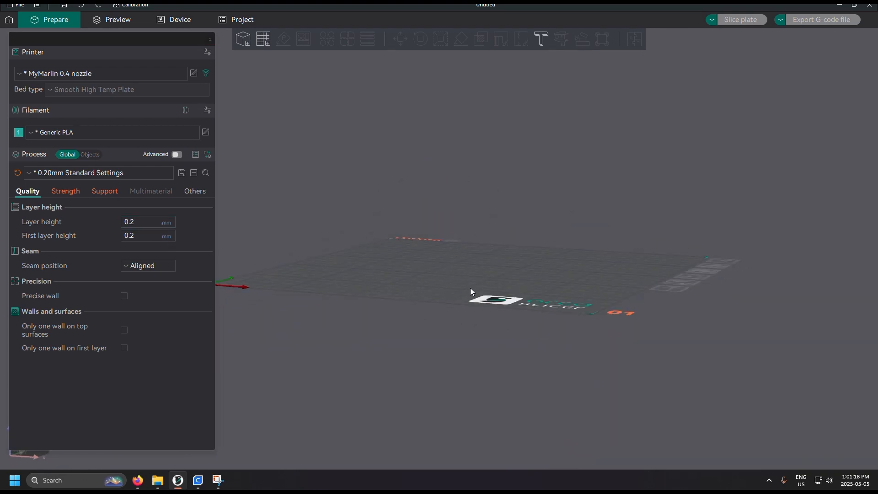
scroll(480, 286, up, 3)
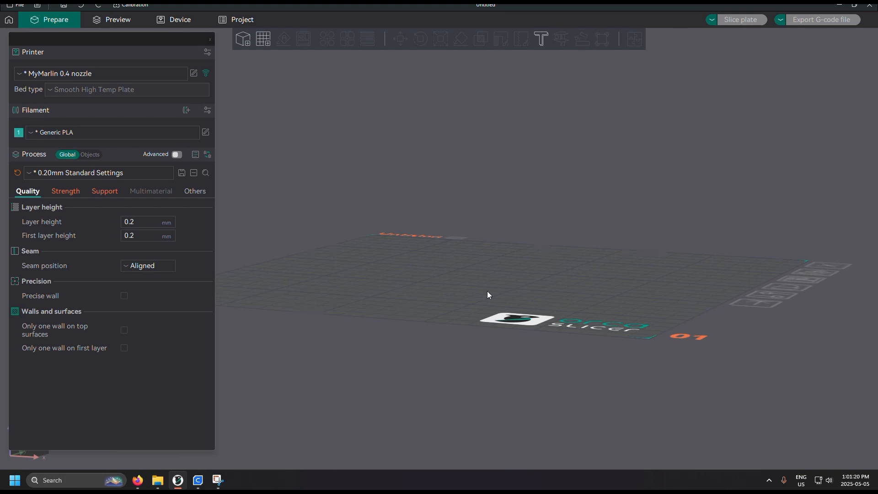
drag(487, 291, 502, 300)
scroll(501, 300, up, 2)
right_drag(485, 303, 450, 305)
drag(450, 305, 433, 305)
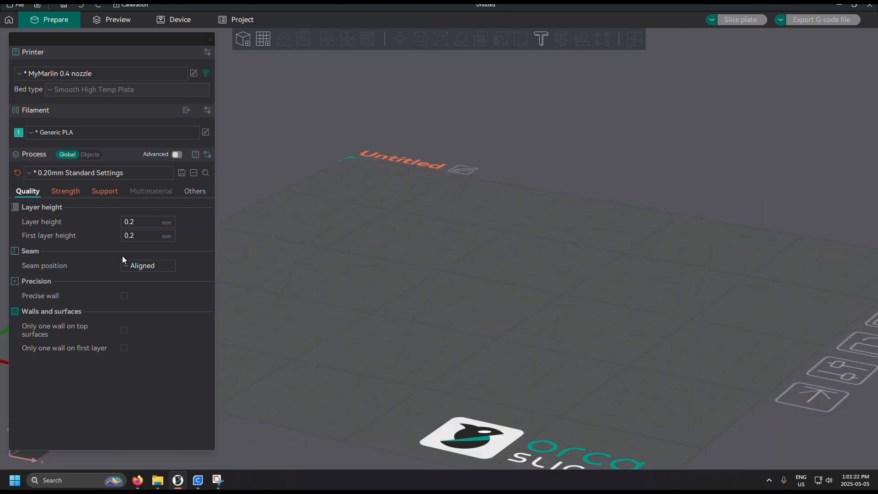
Look through the available seam position options in the quality settings without changing the selection.
click(151, 266)
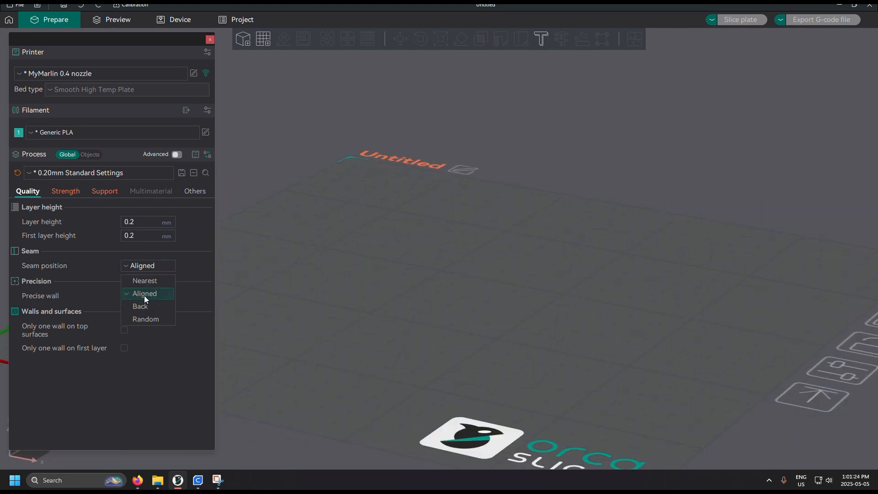
click(364, 316)
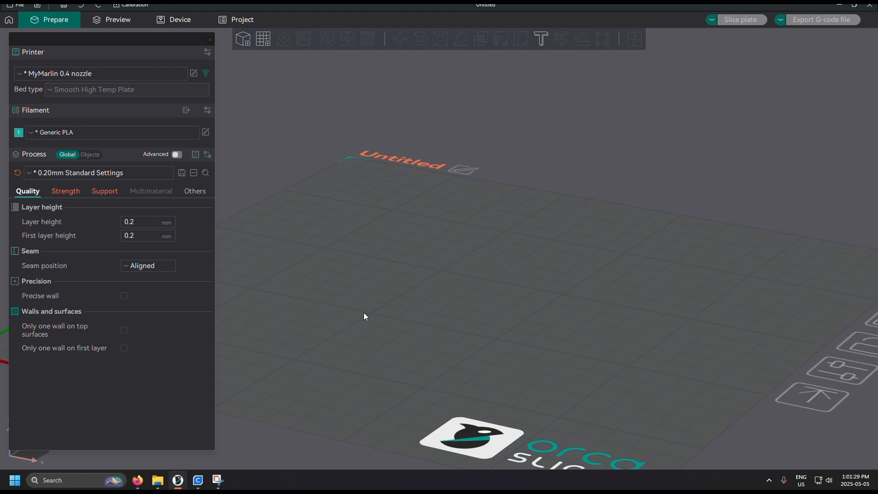
Review the process strength settings for wall loops, top shell layers and top shell thickness.
click(69, 192)
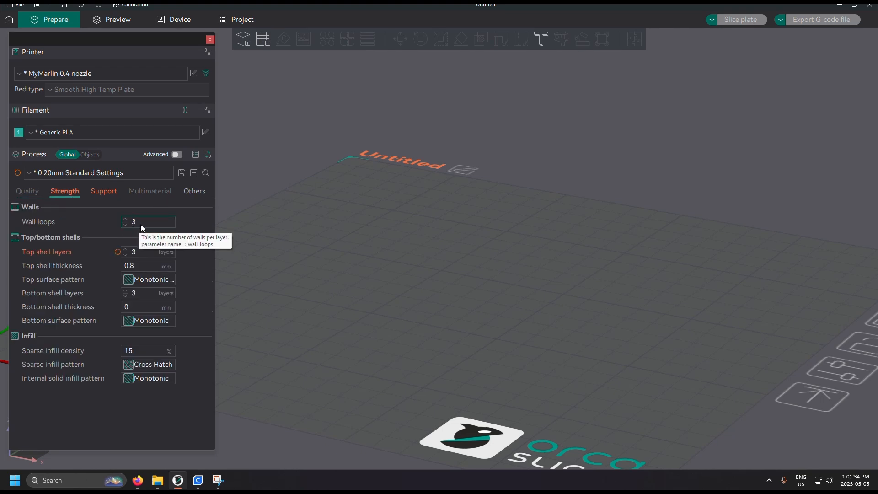
scroll(363, 314, up, 2)
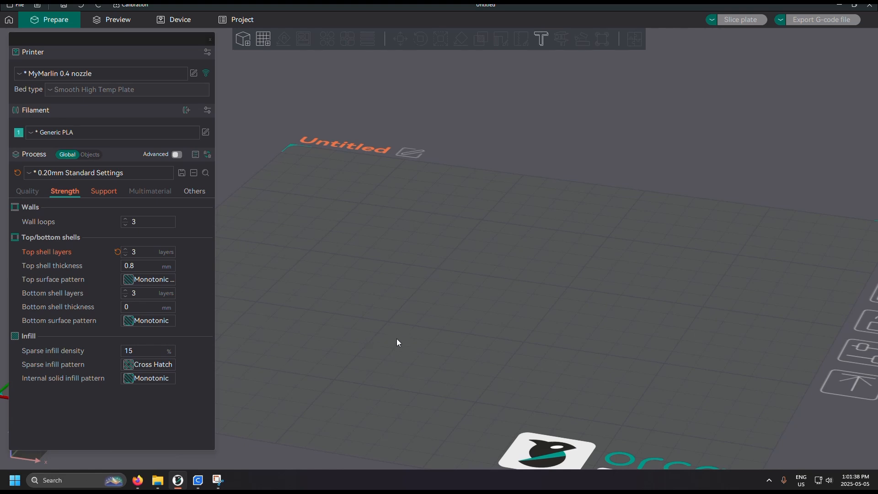
click(140, 254)
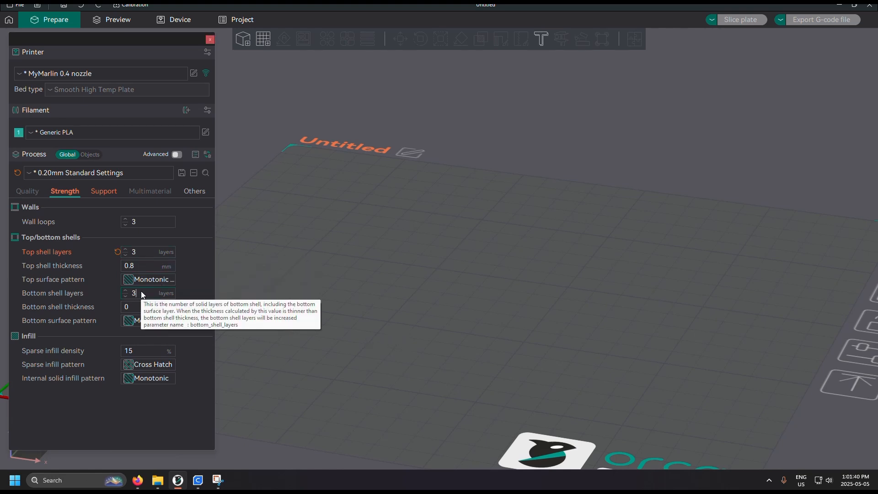
click(136, 267)
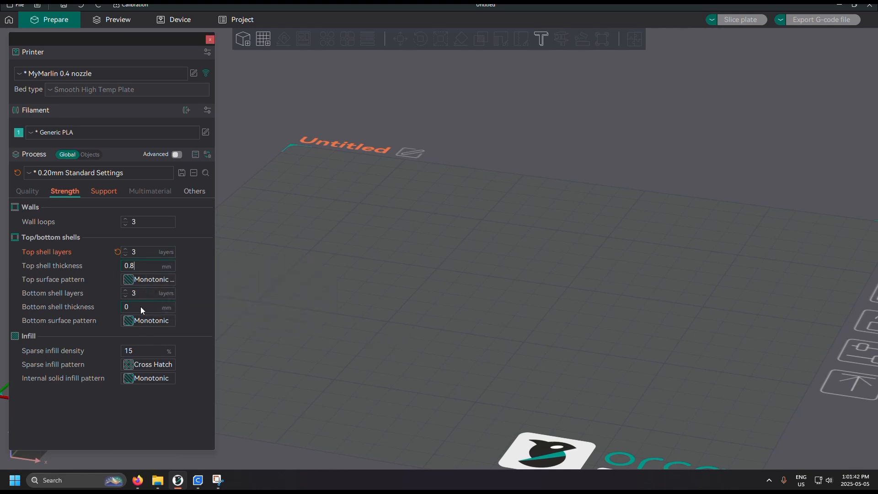
mouse_move(62, 268)
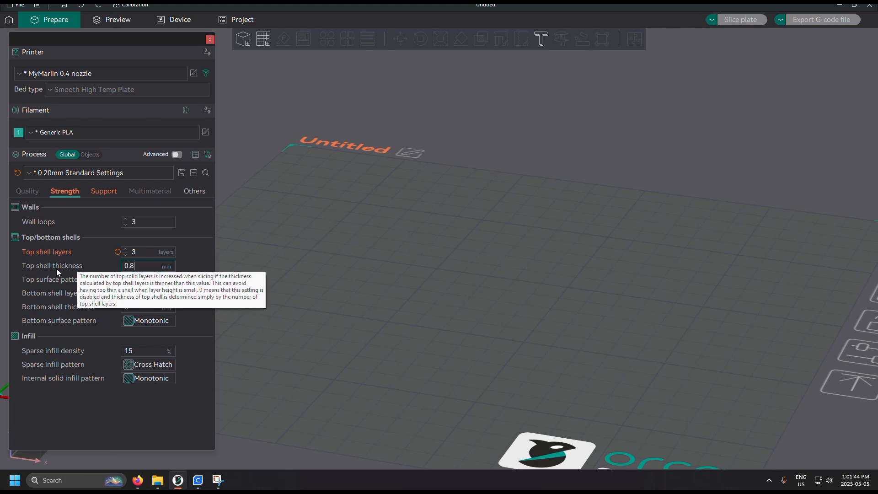
click(147, 254)
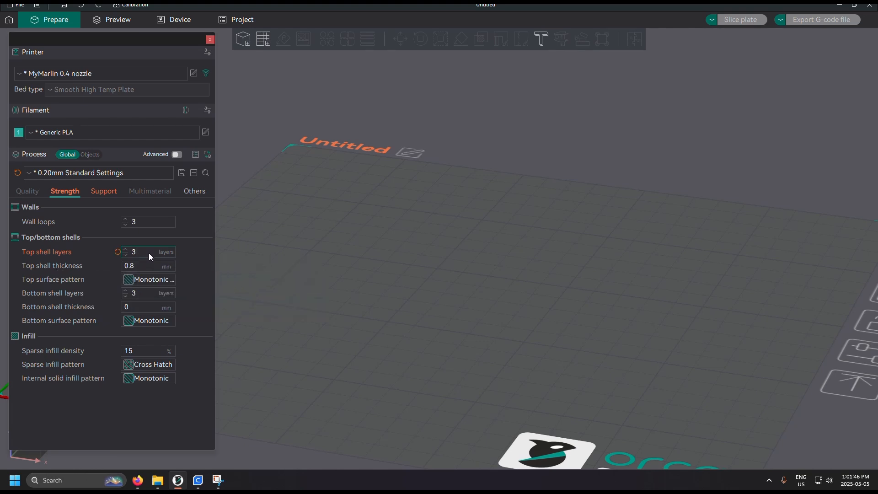
click(135, 266)
Look through the pattern options for the top and bottom surfaces, keeping the current selections.
click(164, 280)
click(181, 282)
click(174, 280)
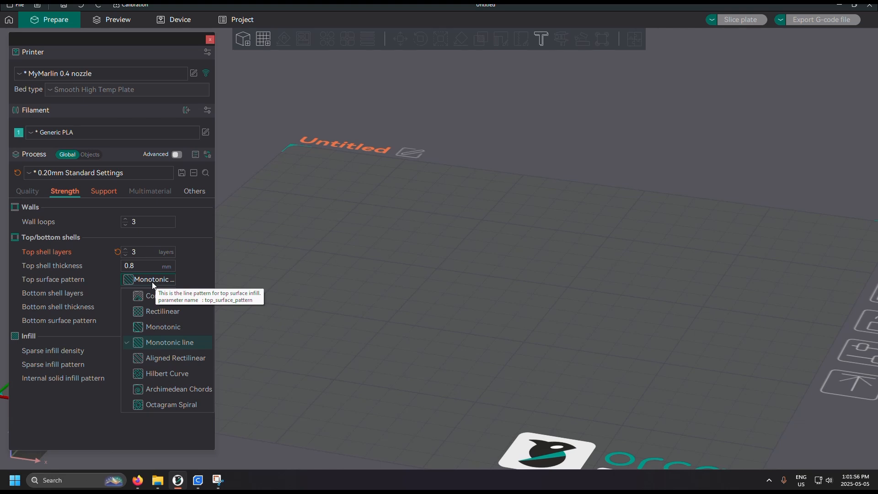
click(197, 272)
click(152, 321)
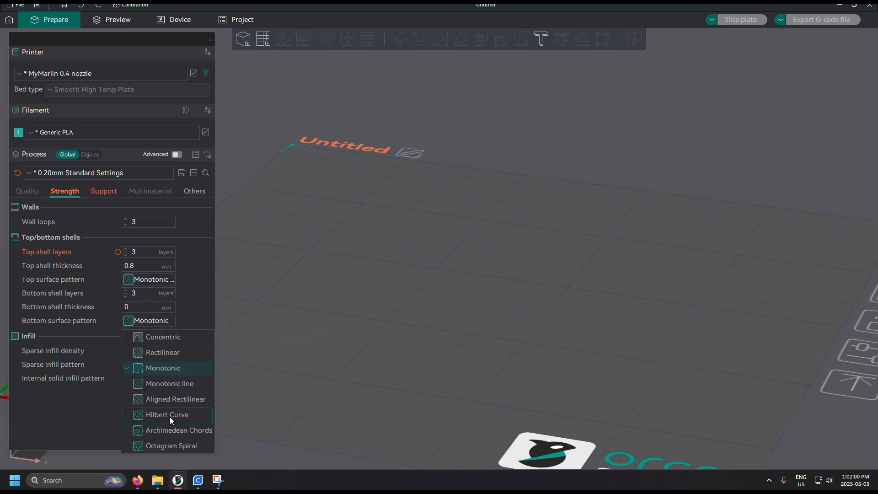
click(197, 293)
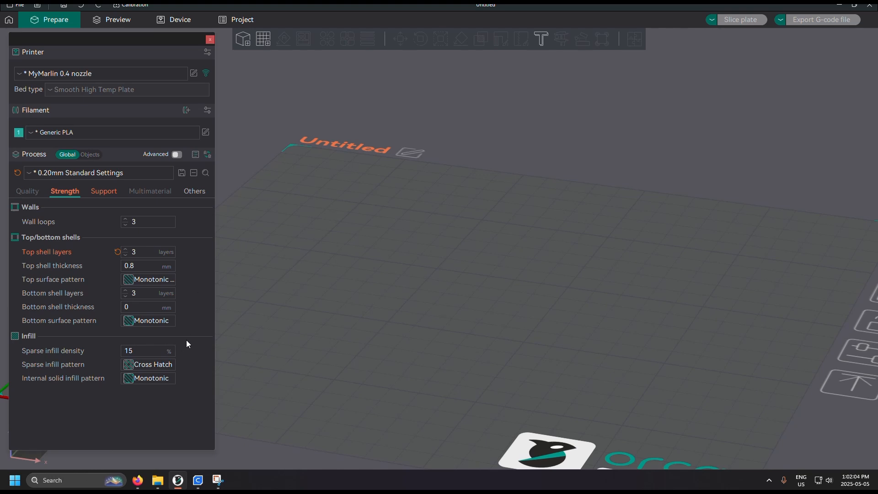
Review the sparse infill density and the options for the sparse and internal solid infill patterns, keeping the current selections.
click(146, 351)
click(130, 364)
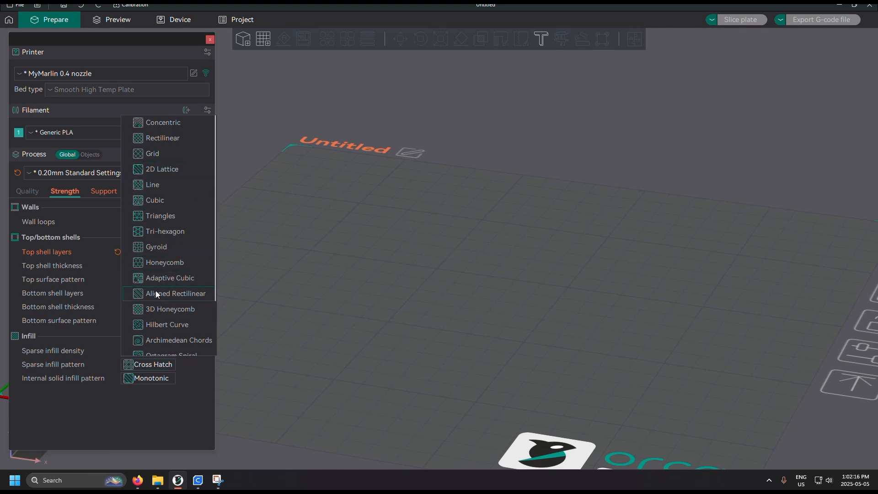
click(155, 398)
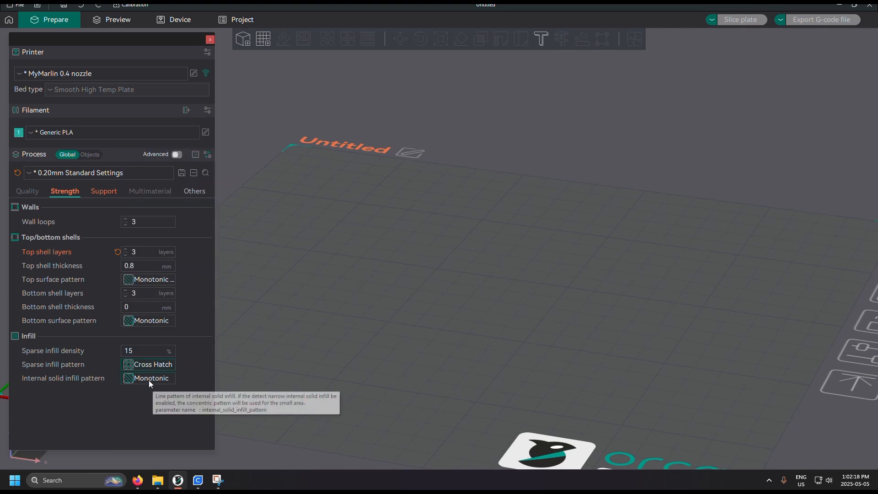
click(149, 380)
click(143, 382)
click(141, 381)
click(141, 382)
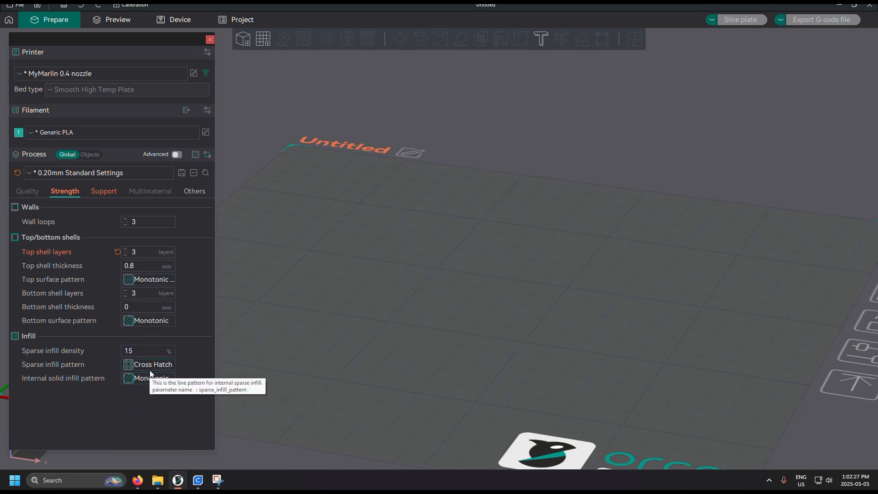
click(151, 375)
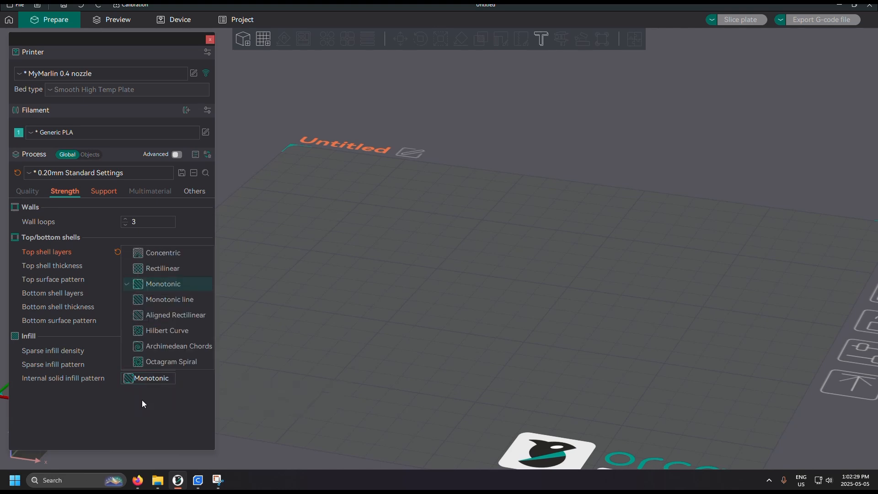
click(144, 374)
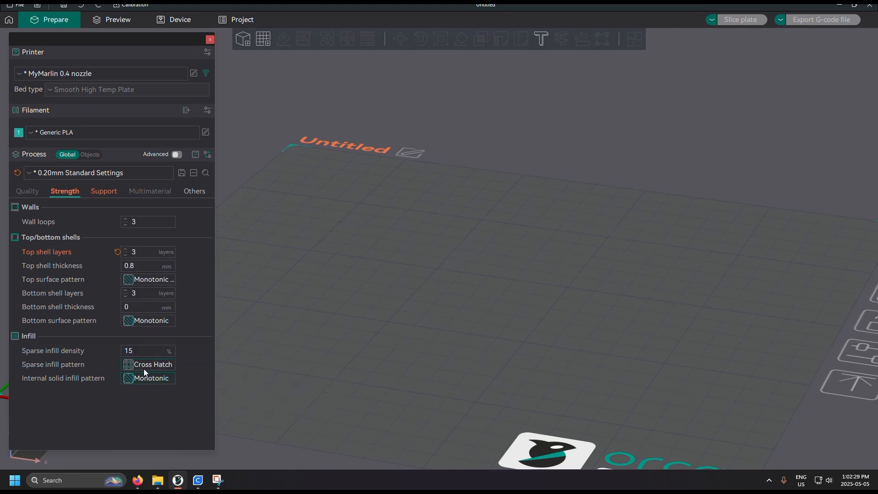
Review the process support settings for enabling support, support type options and threshold angle, keeping the current values.
click(99, 189)
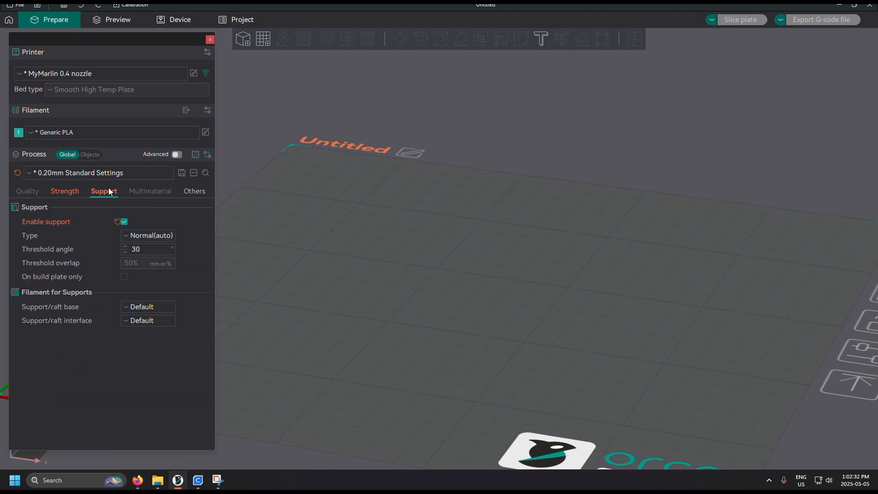
click(122, 221)
click(122, 221)
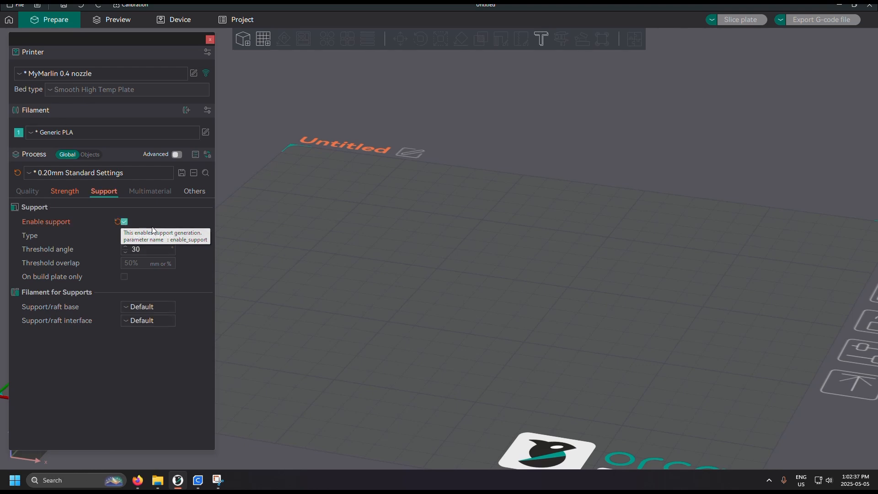
click(155, 233)
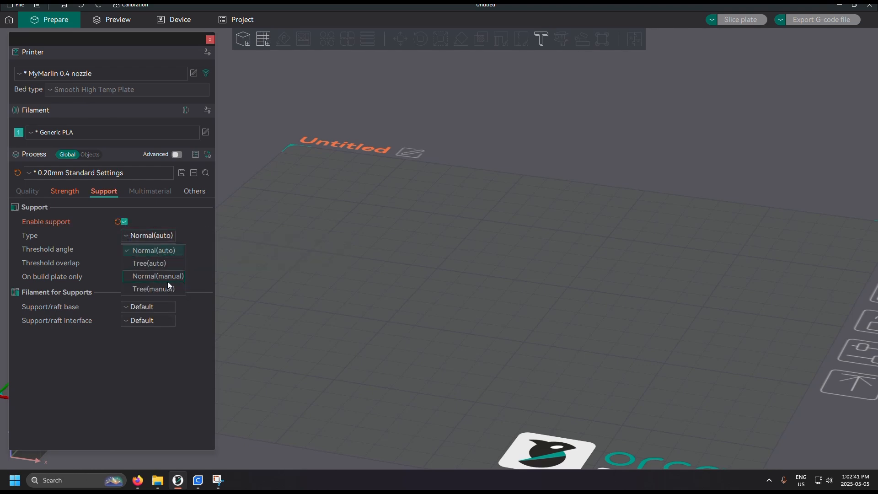
click(187, 256)
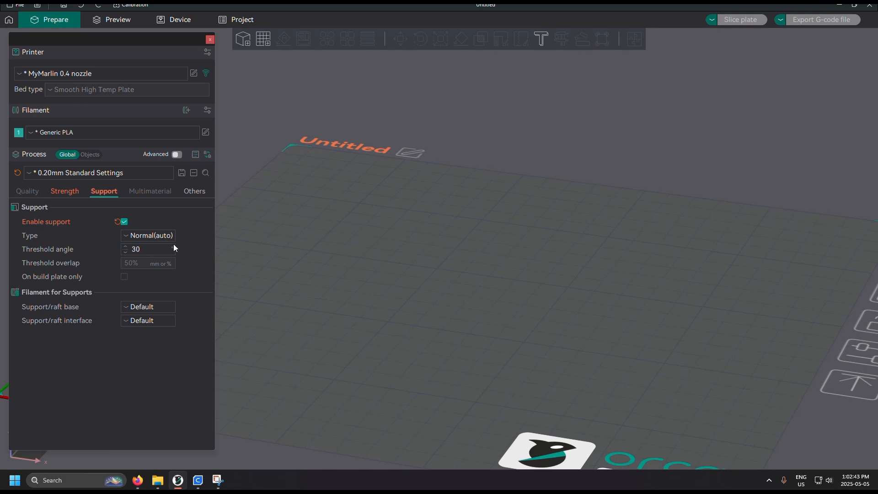
click(141, 249)
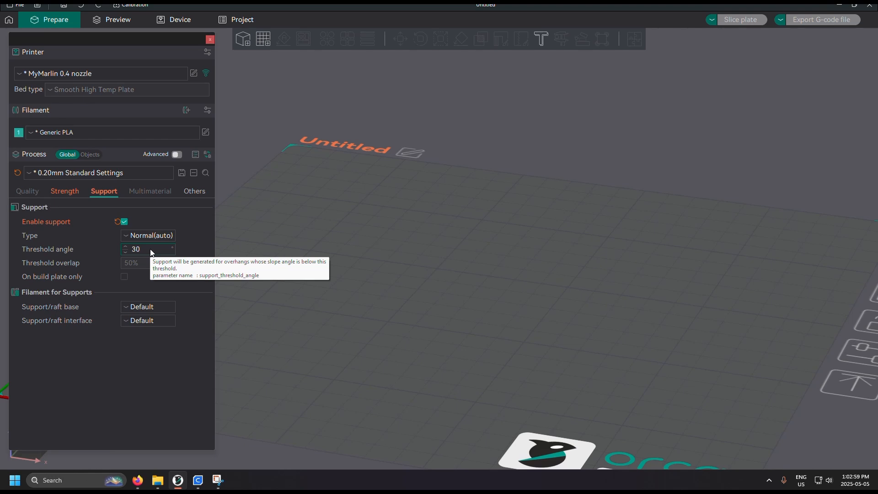
Review the skirt settings and the brim type options among the other process settings without changing the selection.
click(195, 191)
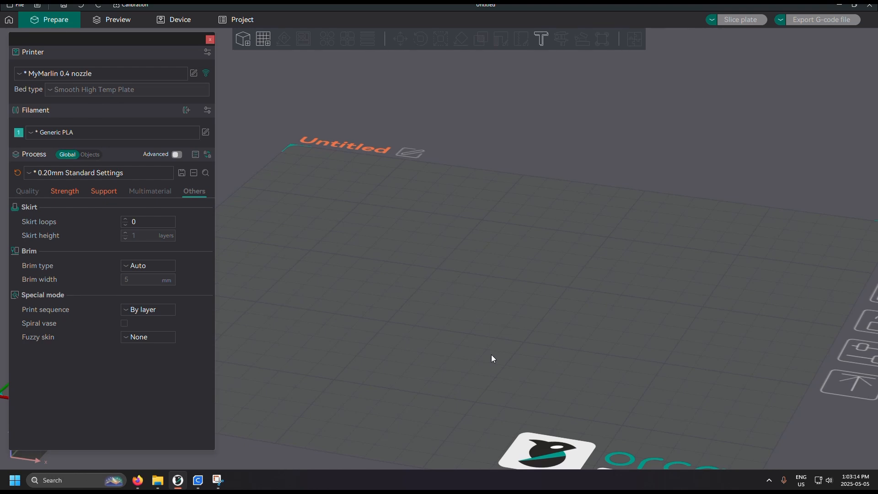
click(134, 262)
click(357, 300)
scroll(488, 308, up, 3)
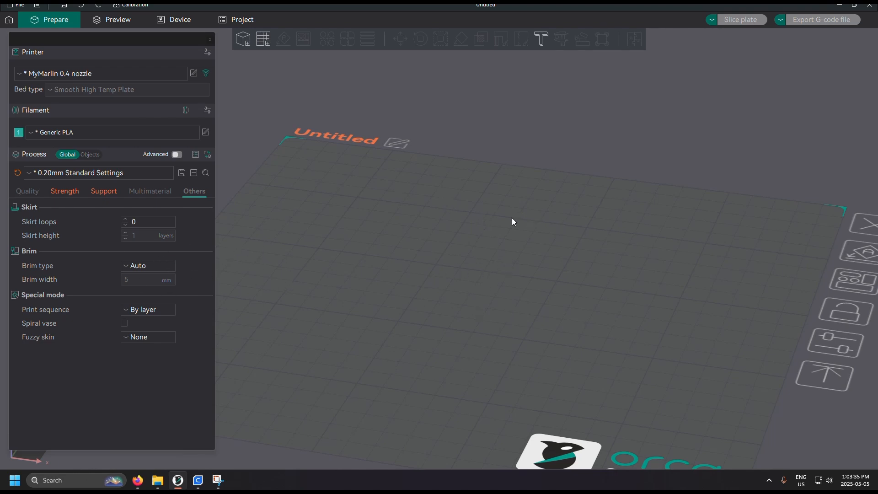
Look through the print sequence options and the spiral vase setting under special mode, keeping the current selections.
click(166, 310)
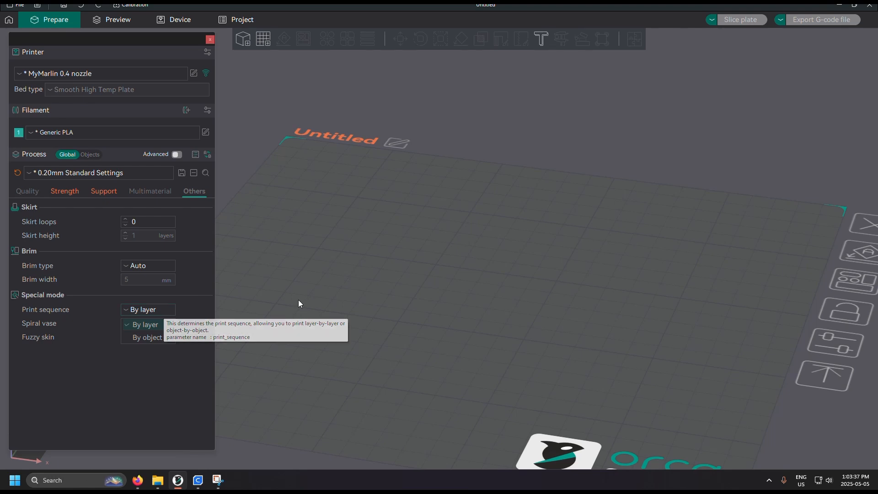
click(386, 305)
drag(459, 331, 386, 335)
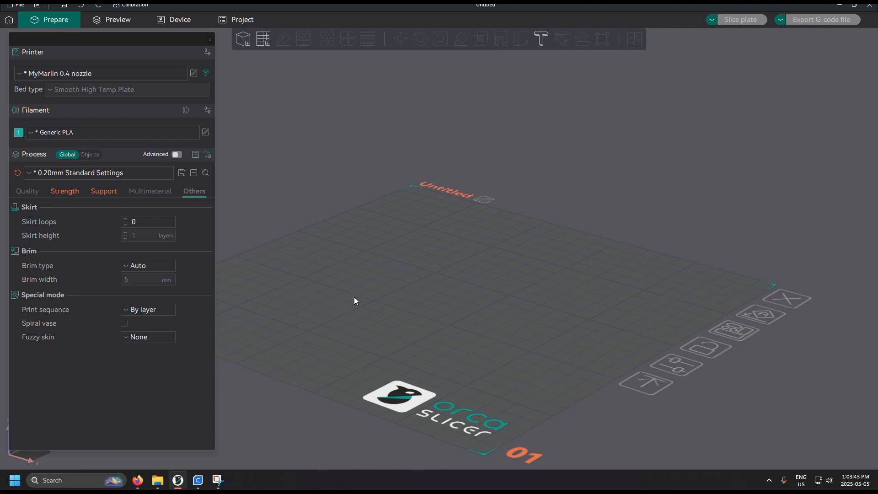
drag(354, 297, 313, 300)
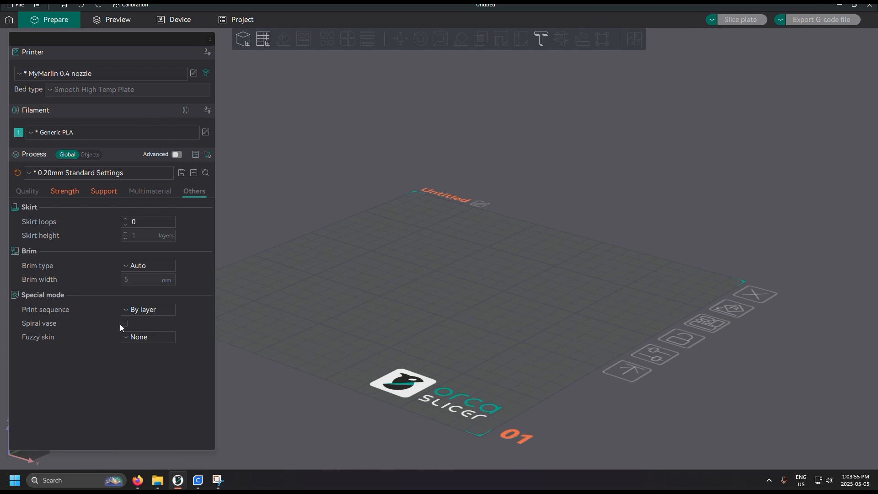
scroll(412, 317, up, 5)
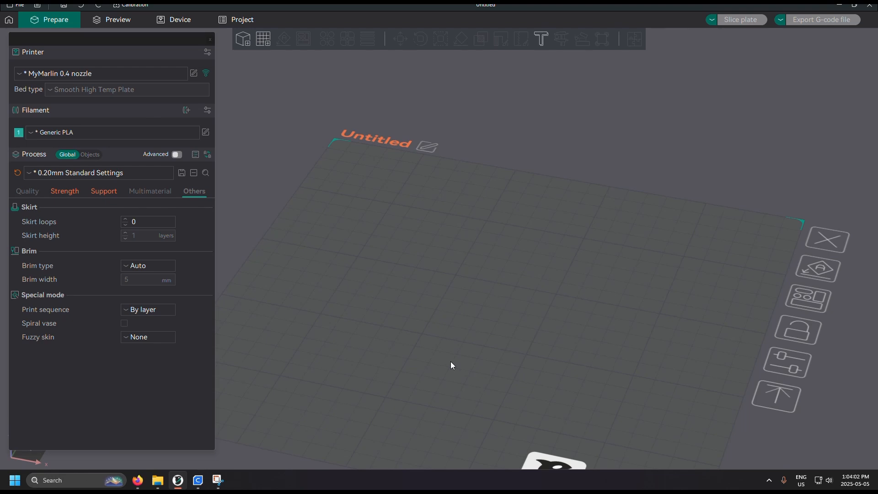
Review the fuzzy skin setting and its description under special mode, keeping the current selection.
click(141, 338)
click(156, 336)
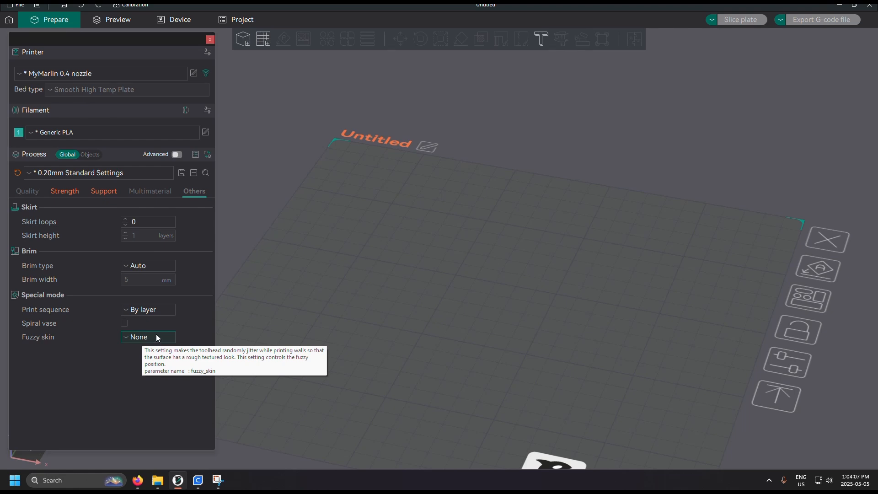
scroll(410, 340, up, 2)
scroll(429, 337, down, 2)
drag(431, 337, 484, 345)
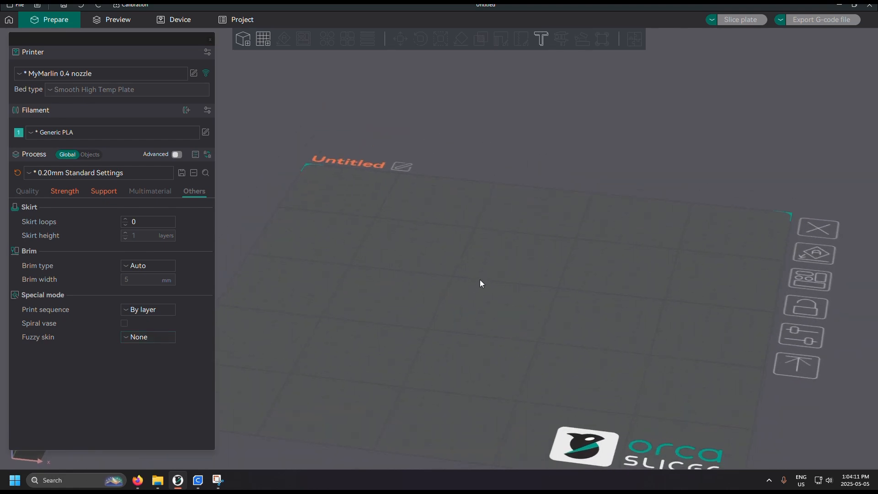